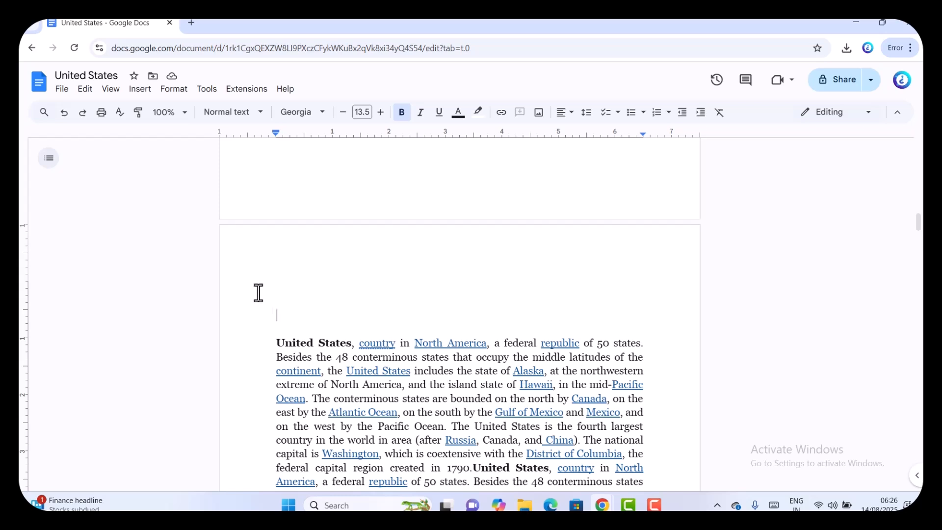
- Insert a next-page section break directly before the first body paragraph, the one beginning "United States, country in North America"
click(269, 342)
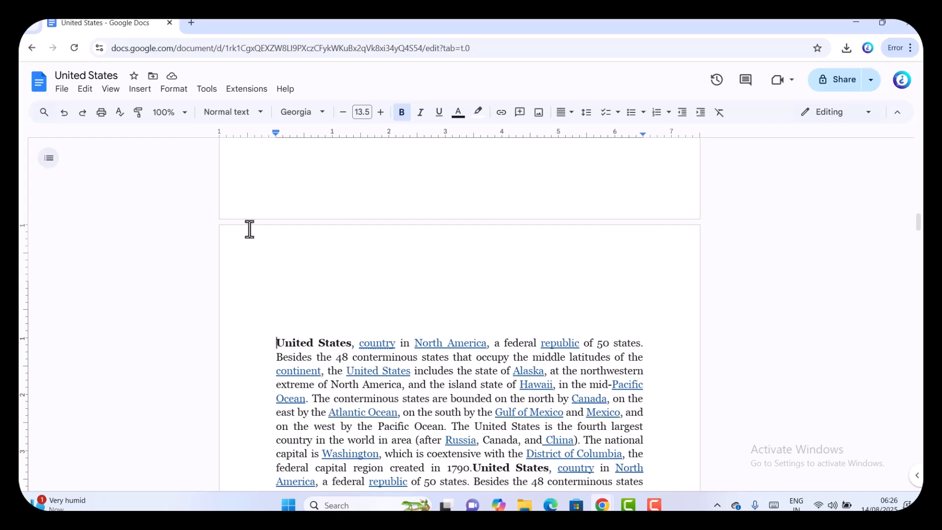
click(141, 89)
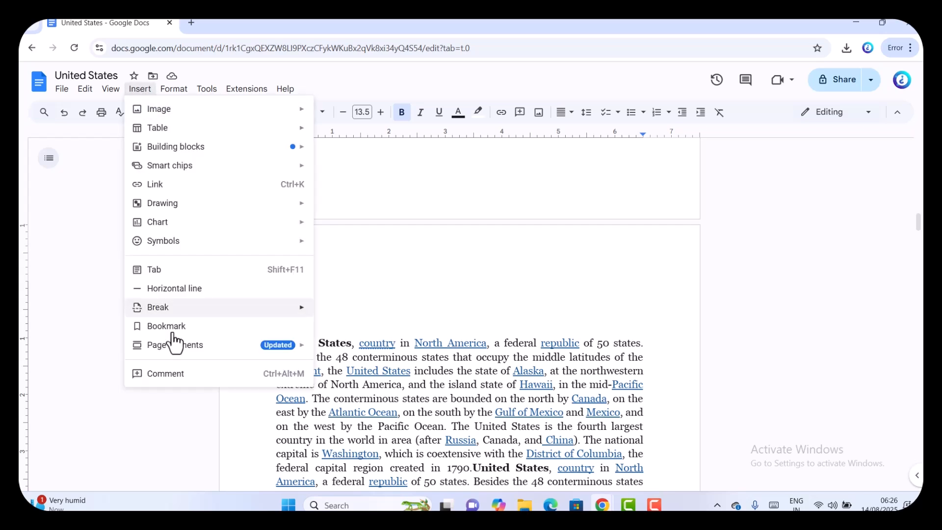
mouse_move(165, 311)
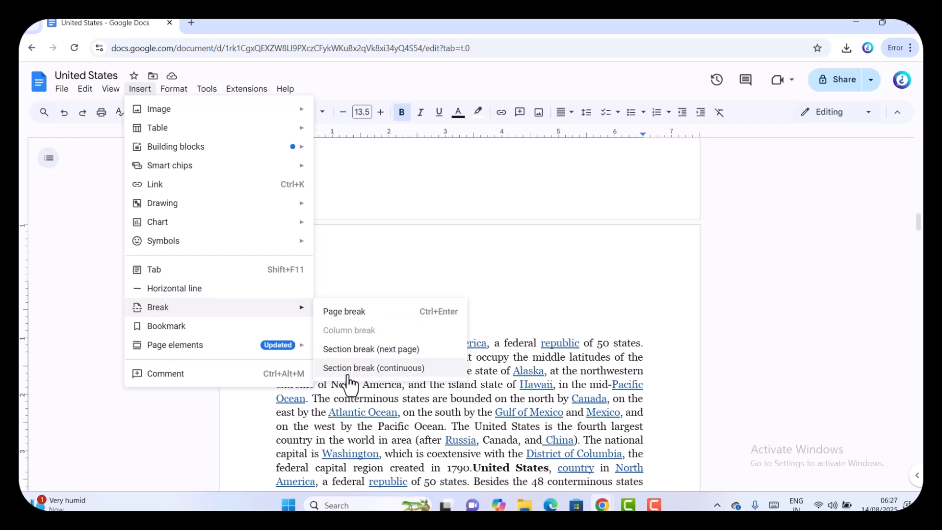
click(352, 349)
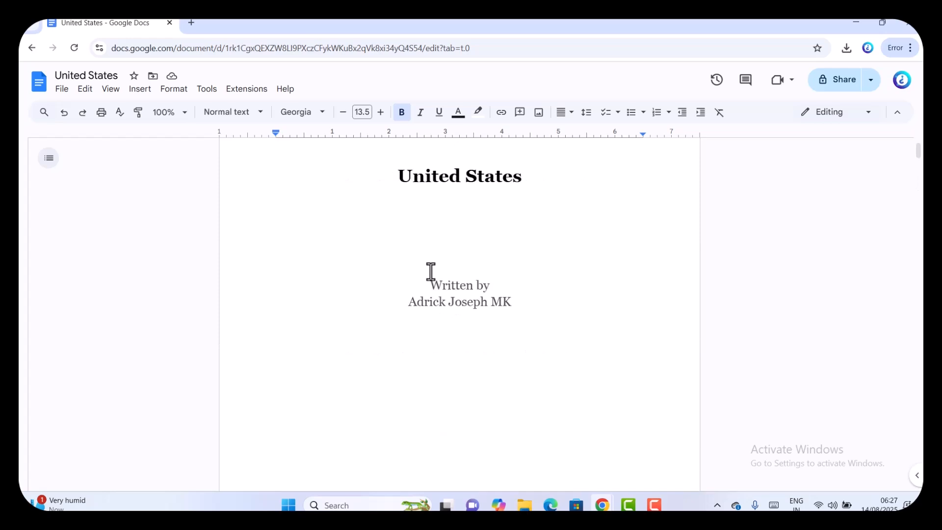
- Insert page numbers in the document footer using the layout that skips the first page
scroll(430, 271, down, 5)
scroll(431, 271, down, 8)
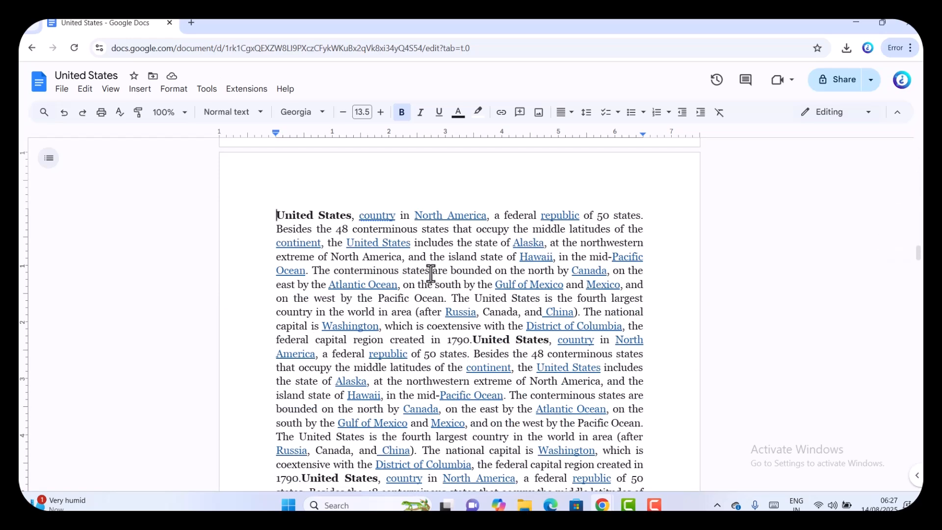
click(140, 90)
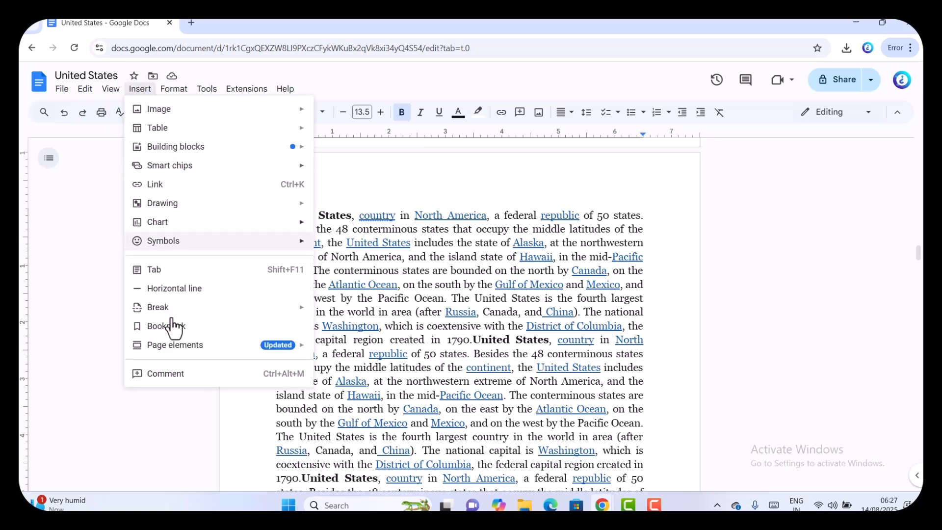
mouse_move(161, 347)
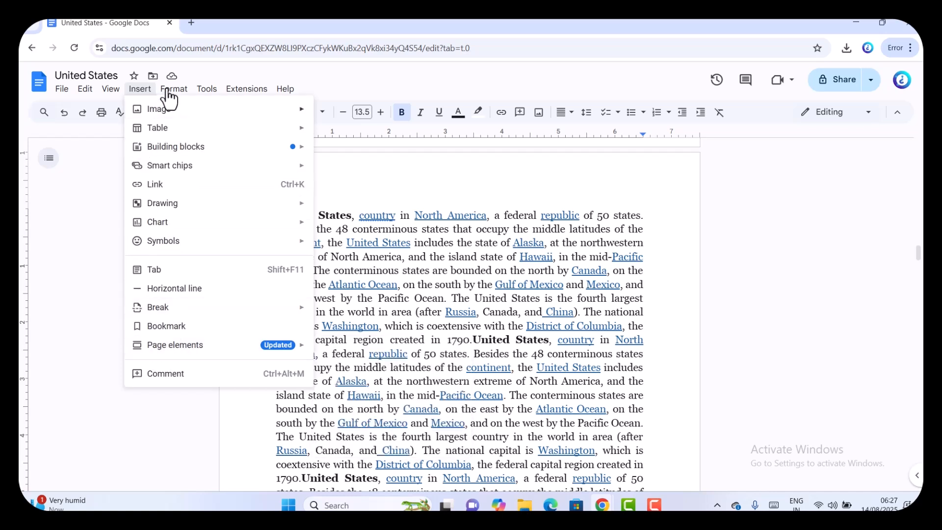
mouse_move(166, 91)
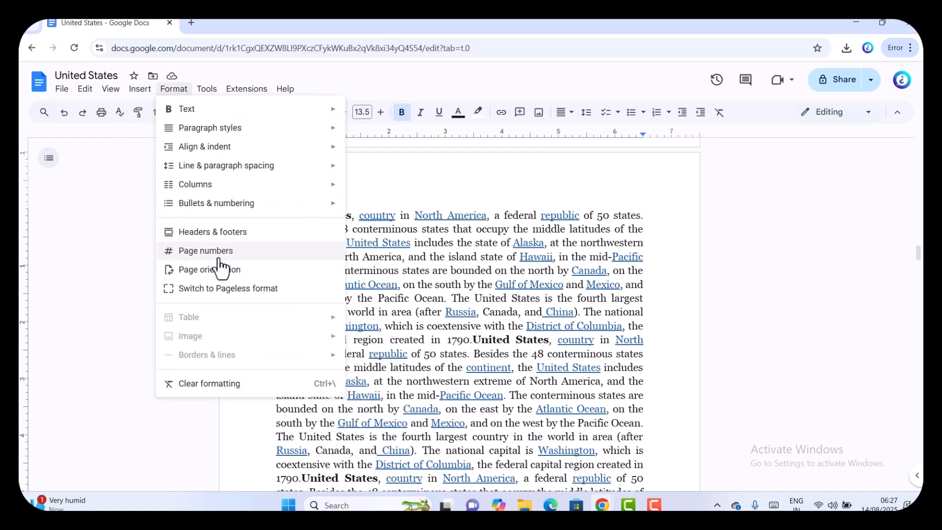
mouse_move(133, 91)
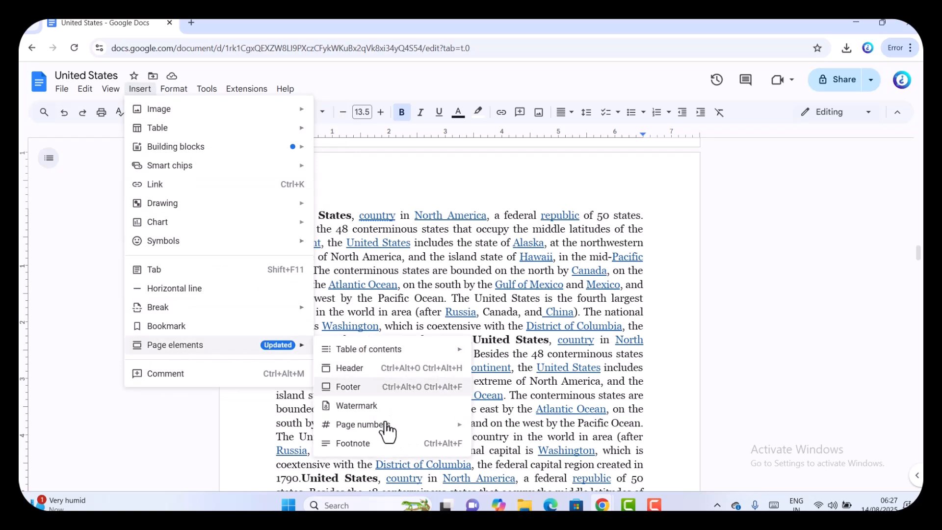
mouse_move(384, 426)
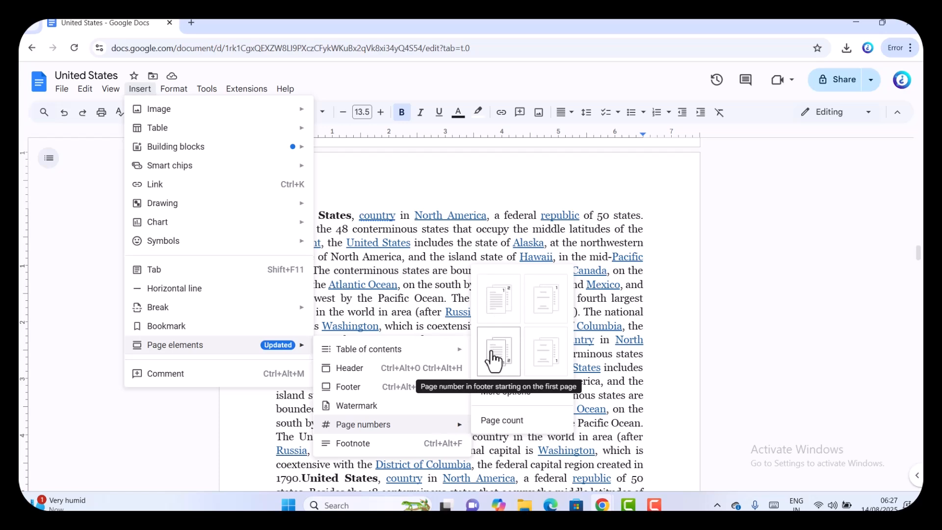
click(539, 362)
- Check the footers on the opening pages and turn off Different first page for the Section 1 footer
scroll(523, 290, up, 15)
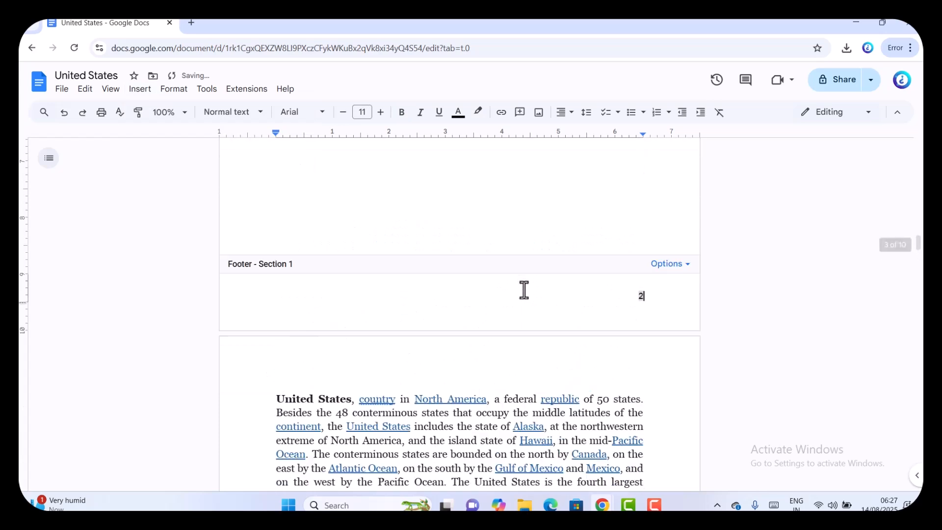
scroll(463, 276, down, 3)
scroll(463, 275, up, 15)
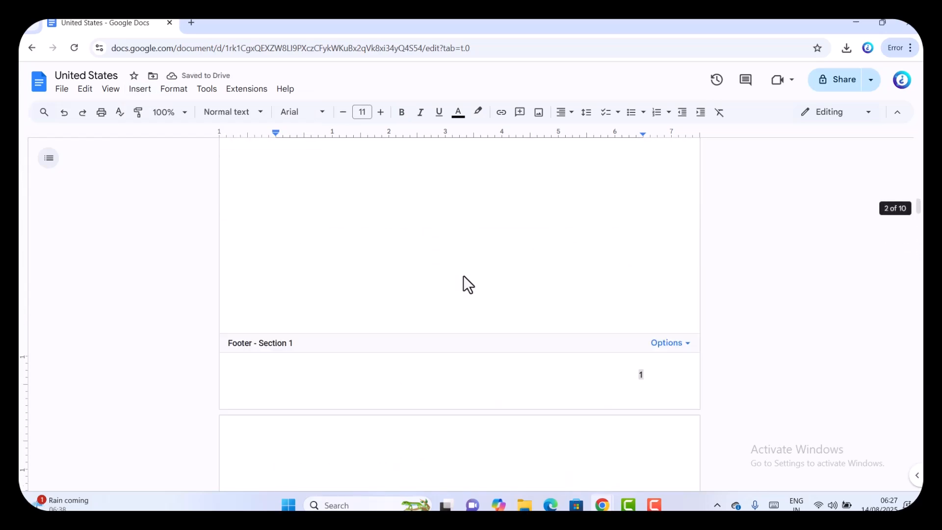
scroll(463, 276, down, 5)
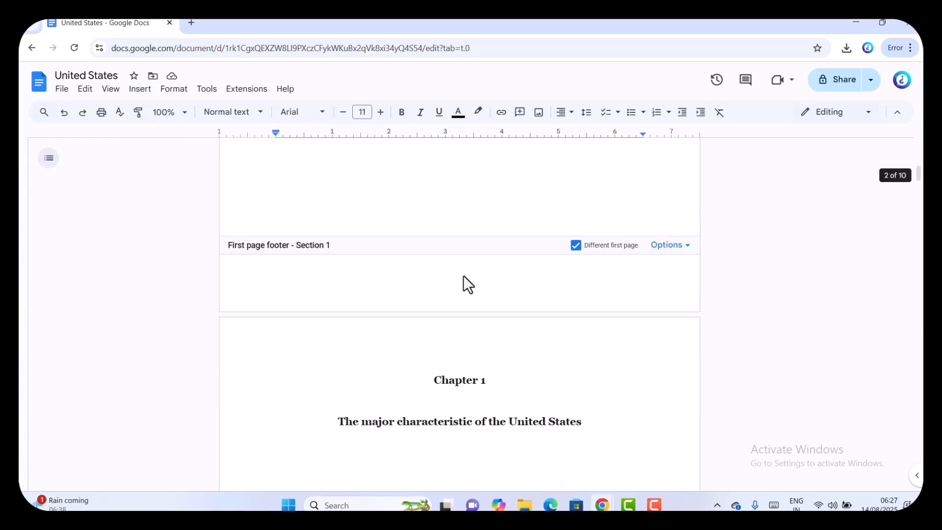
scroll(463, 276, down, 12)
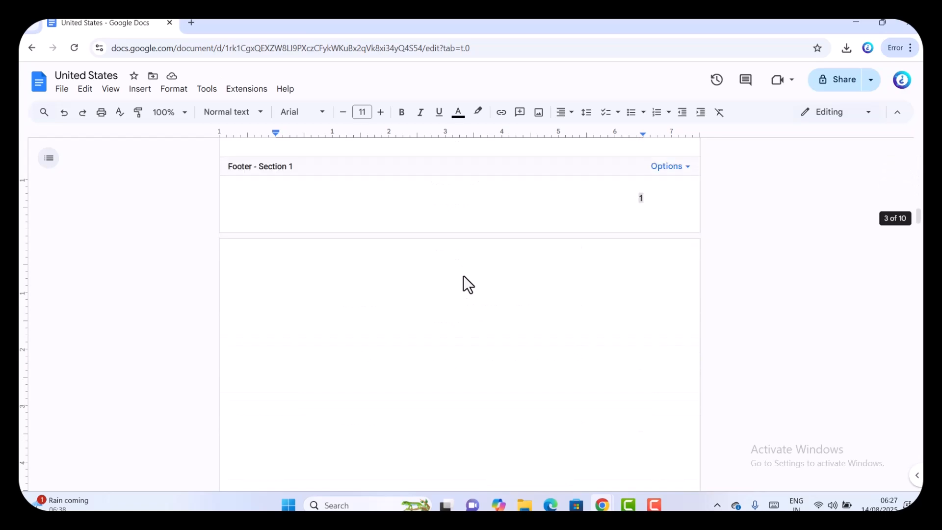
scroll(463, 276, up, 15)
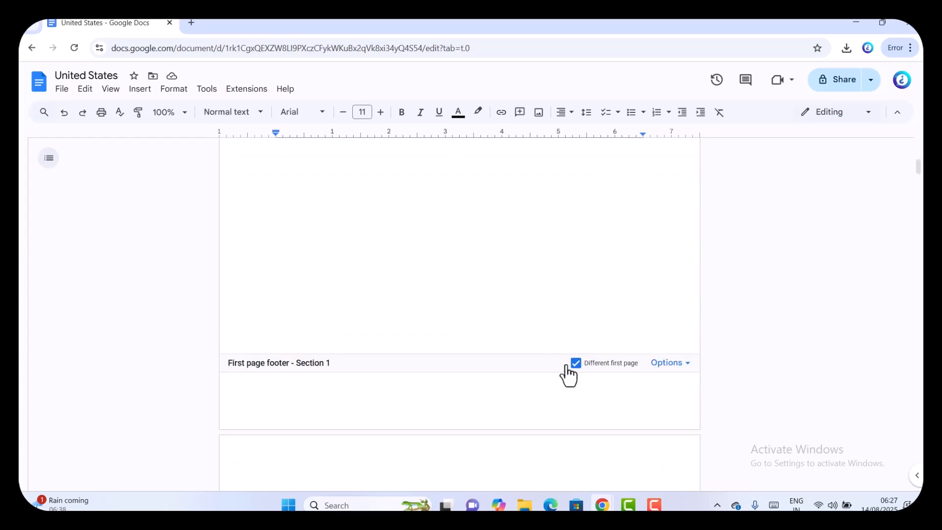
click(575, 363)
- Unlink the Section 2 footer from the previous section and enter 1 as its footer text
scroll(562, 363, down, 5)
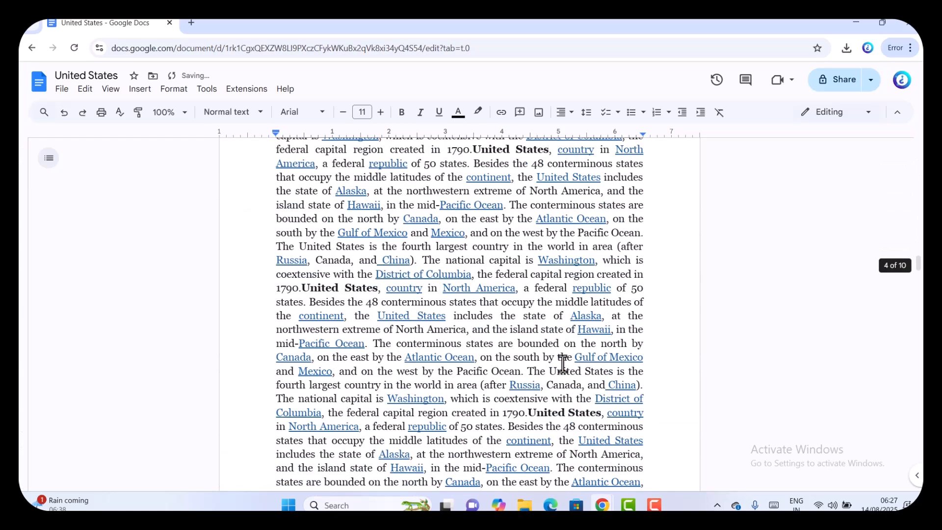
scroll(562, 363, down, 5)
scroll(563, 361, up, 10)
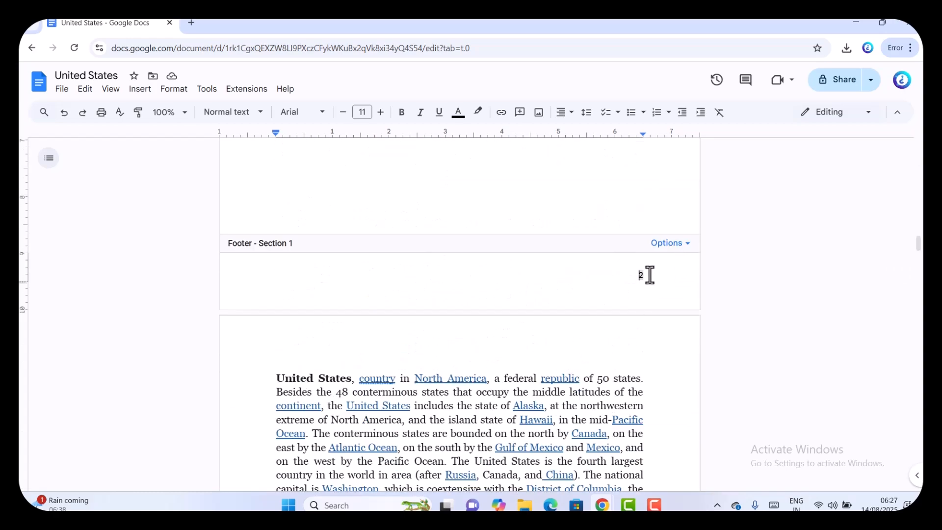
click(665, 247)
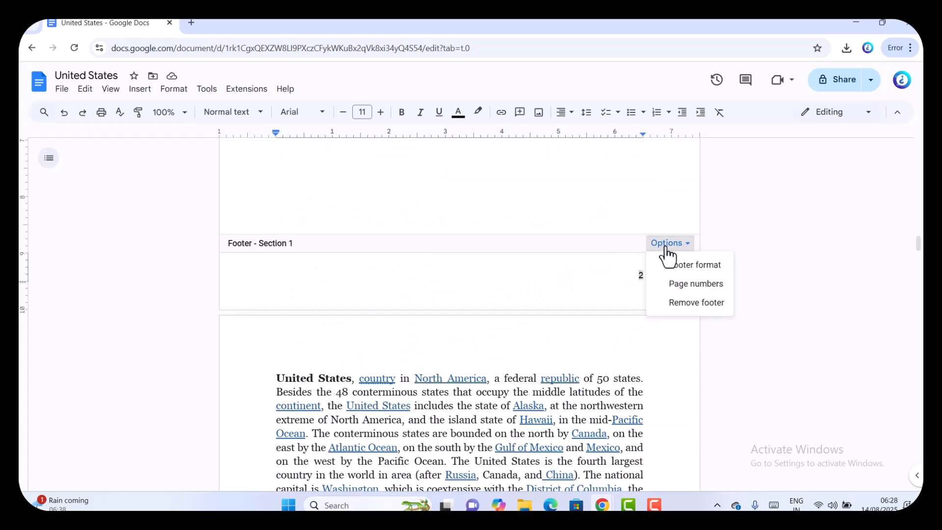
scroll(681, 330, down, 9)
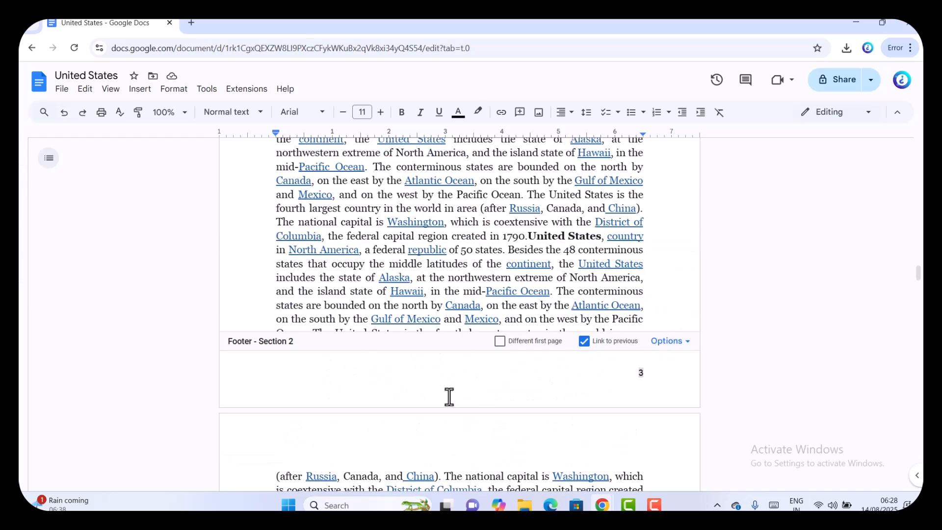
click(657, 343)
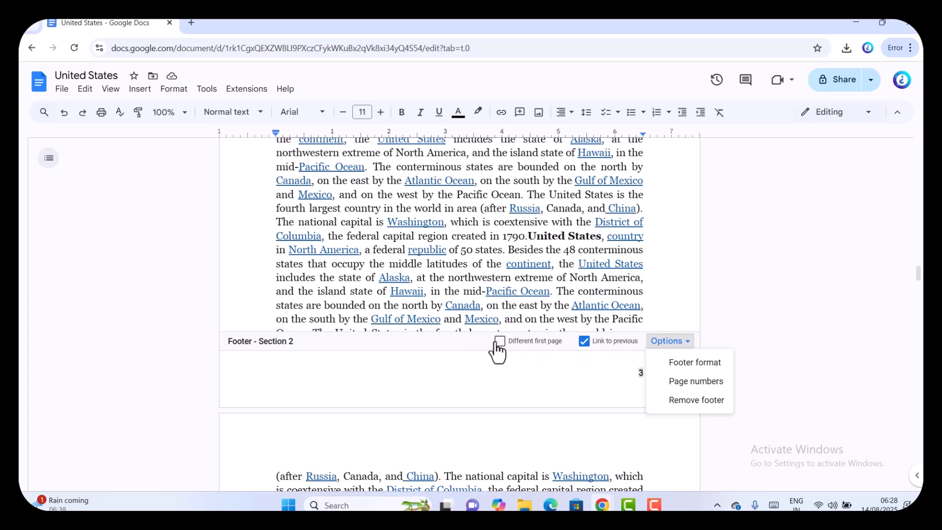
click(583, 346)
click(583, 342)
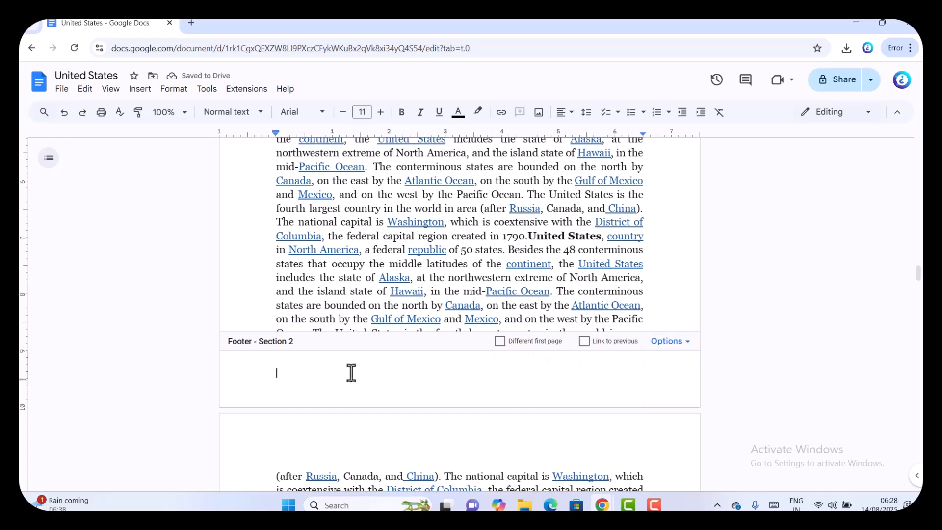
text(1)
- Turn Link to previous back on for the Section 2 footer
scroll(338, 383, down, 6)
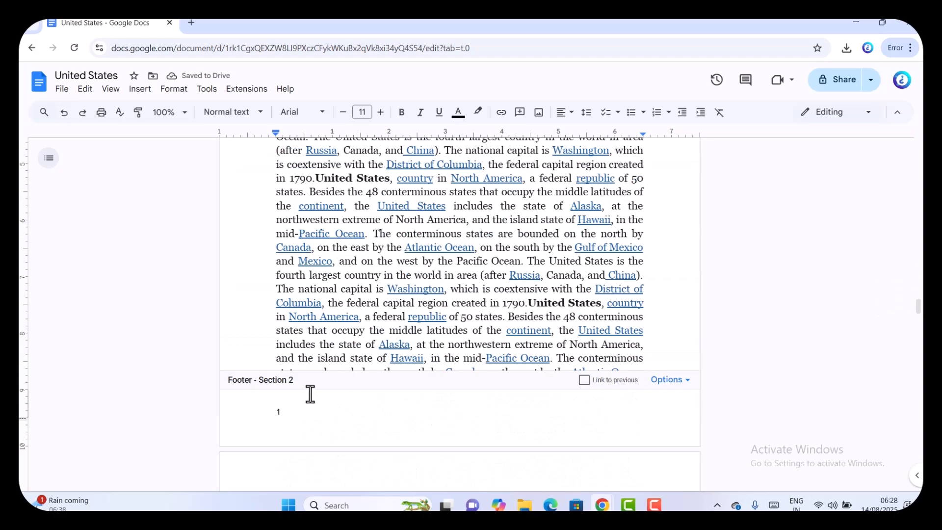
scroll(310, 394, down, 5)
scroll(322, 374, up, 3)
click(584, 283)
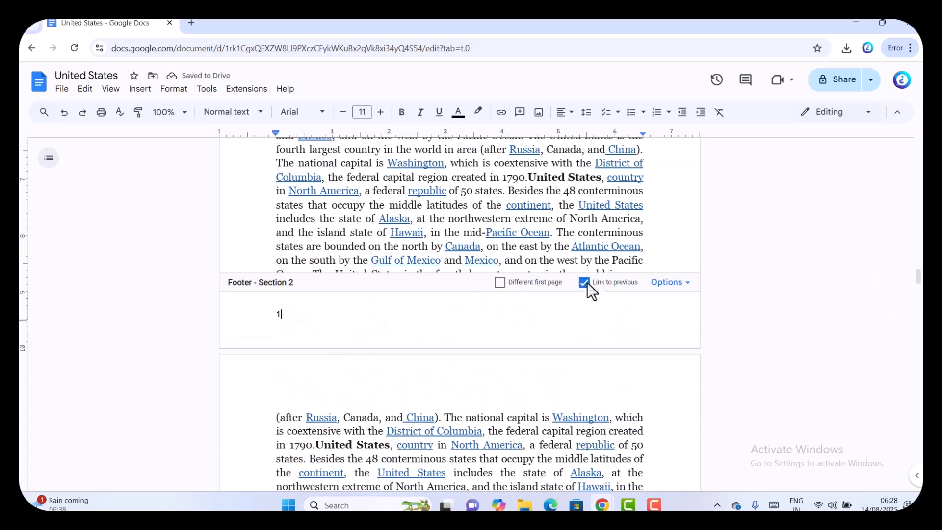
click(557, 325)
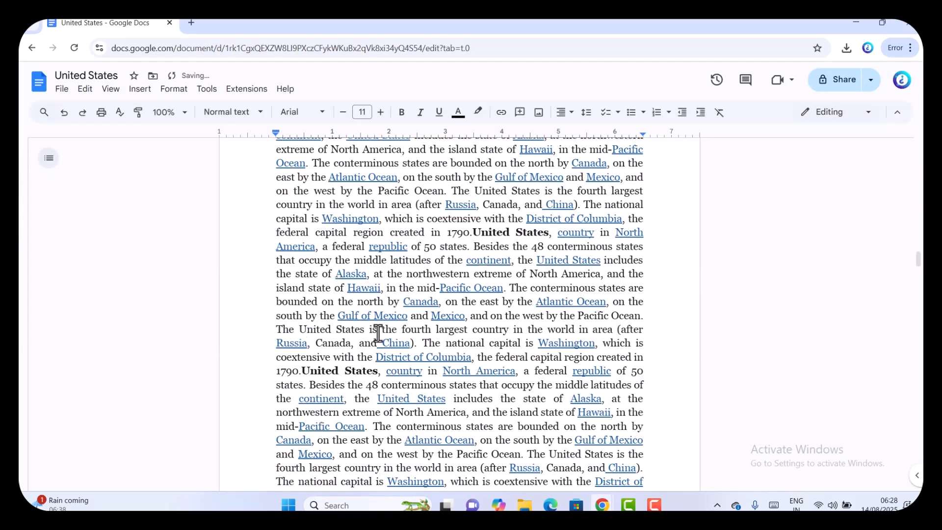
- Examine the footer page numbering on the pages of Section 1 and Section 2
scroll(379, 333, up, 3)
scroll(475, 274, up, 3)
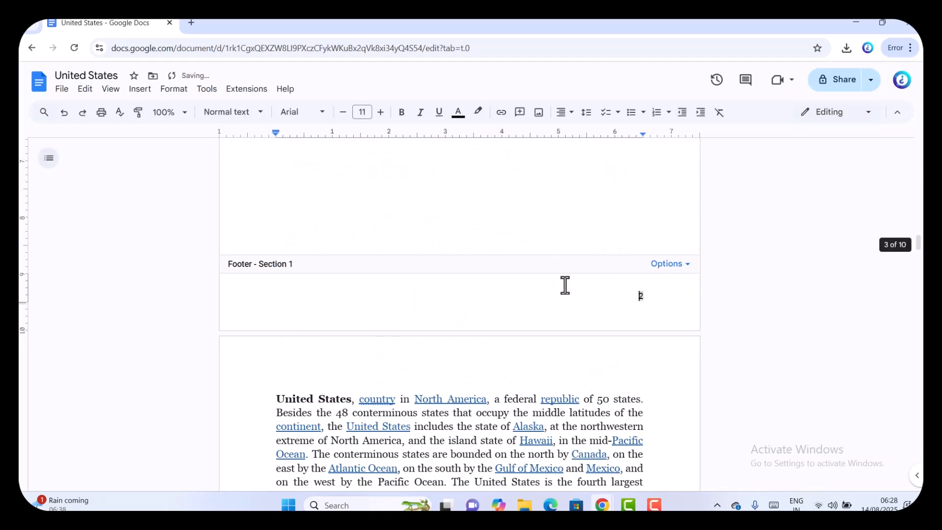
scroll(536, 288, down, 3)
scroll(536, 289, up, 5)
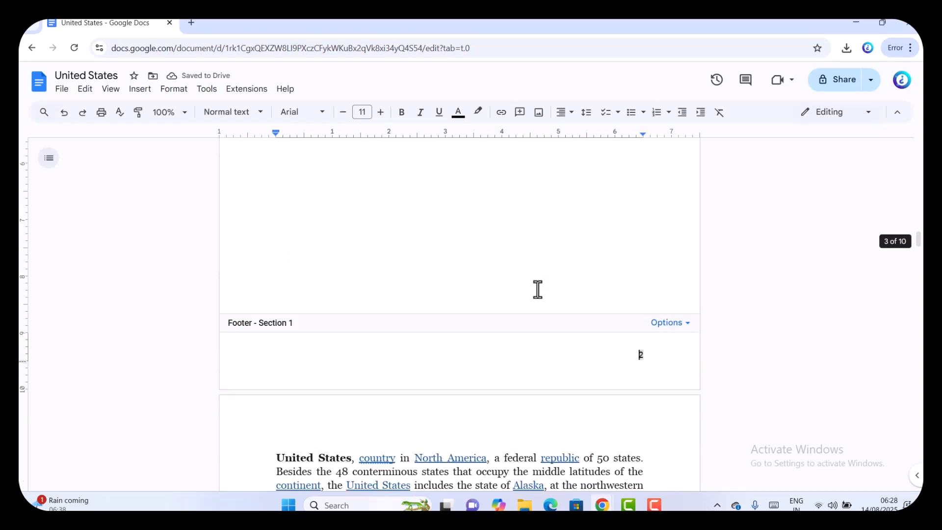
scroll(537, 290, down, 20)
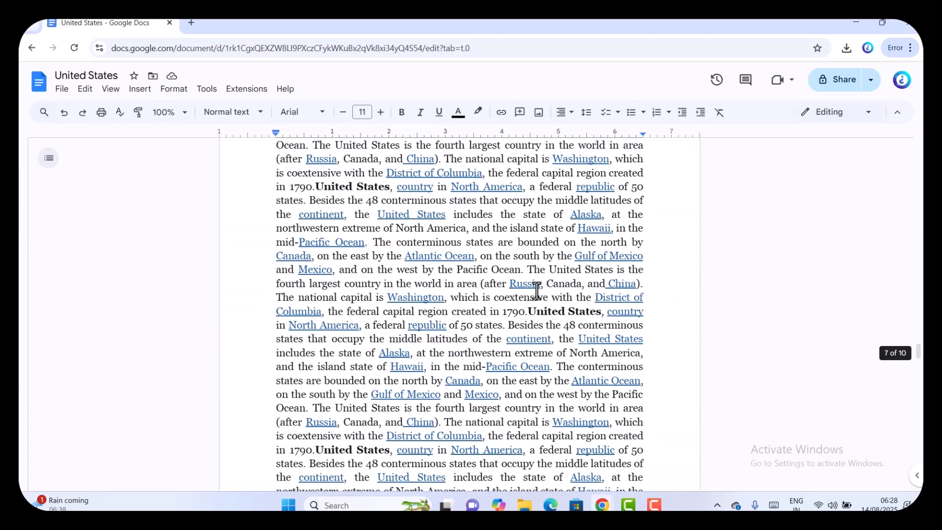
scroll(537, 291, down, 7)
scroll(537, 291, up, 12)
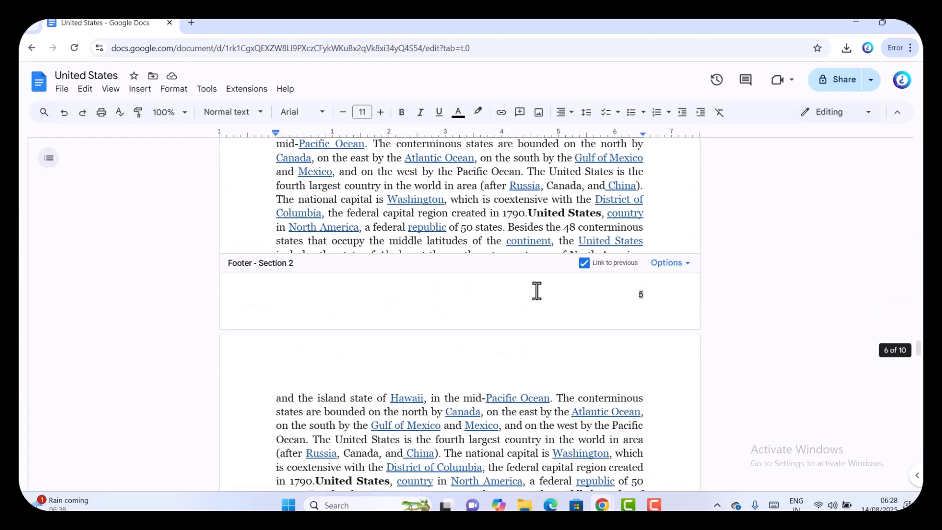
scroll(536, 291, down, 3)
scroll(536, 287, up, 3)
- Apply the Section 2 headers and footers format to This section forward
click(672, 263)
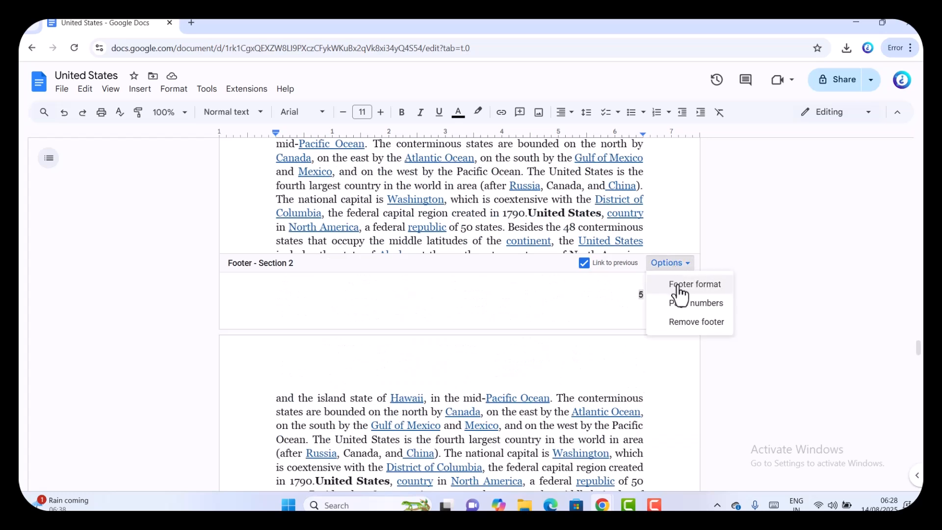
click(679, 283)
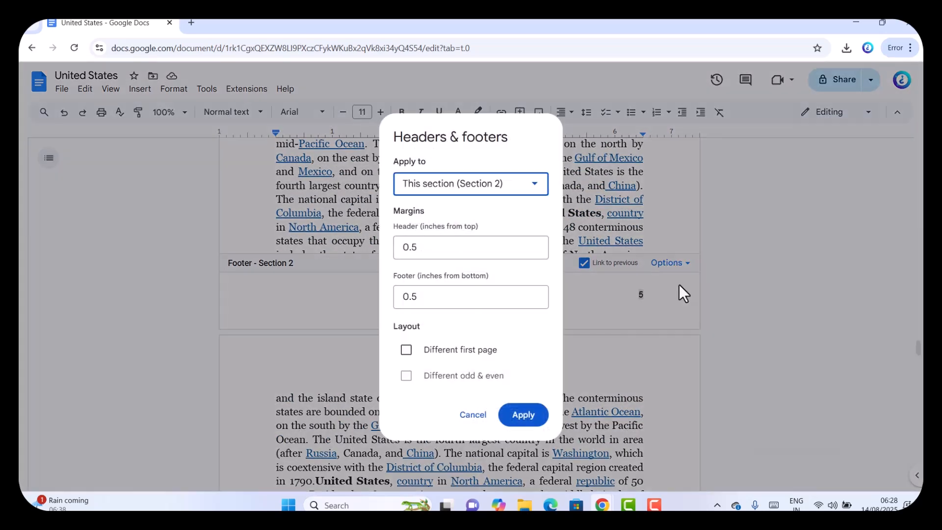
click(459, 185)
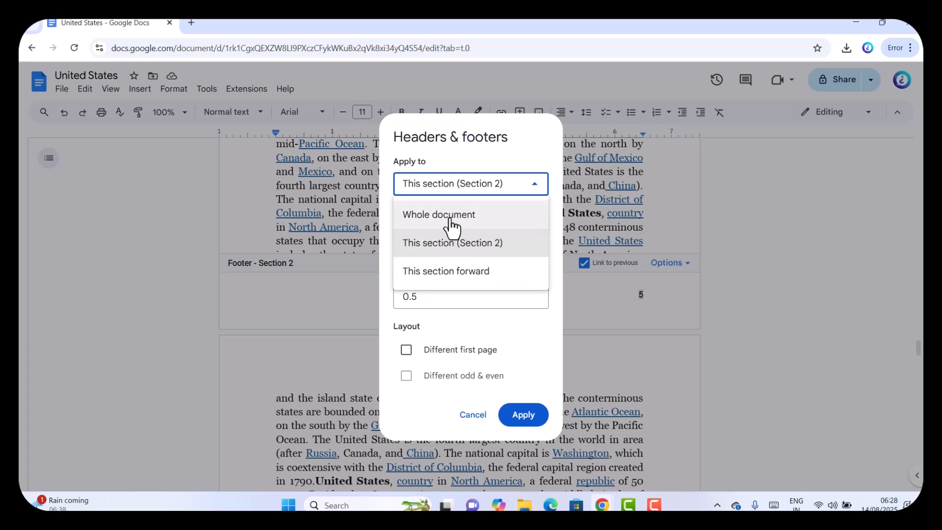
click(446, 278)
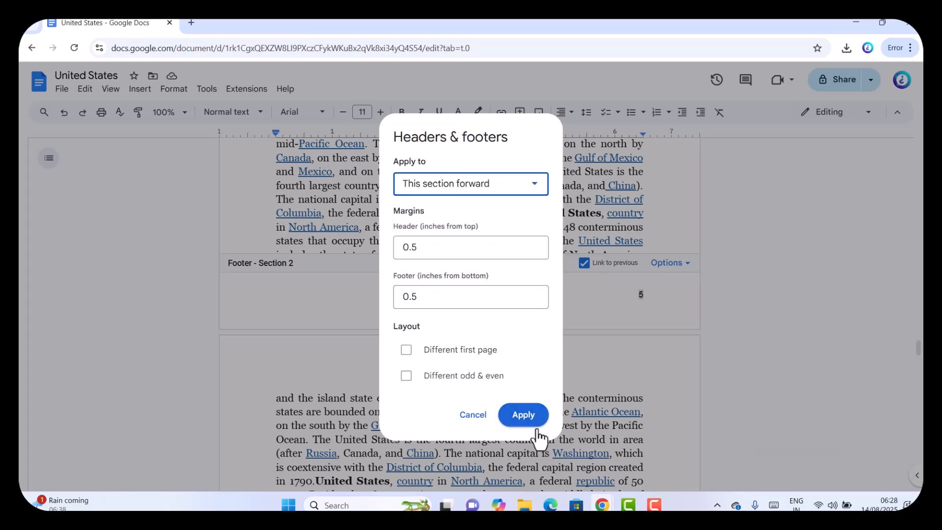
click(523, 415)
- Center-align the page number in the footer on the first page of Section 2
scroll(610, 308, up, 2)
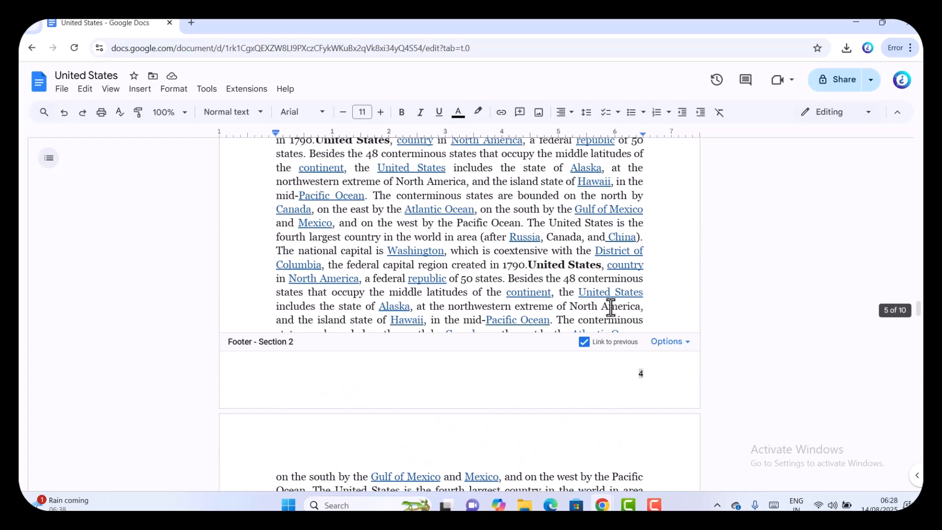
scroll(611, 308, up, 10)
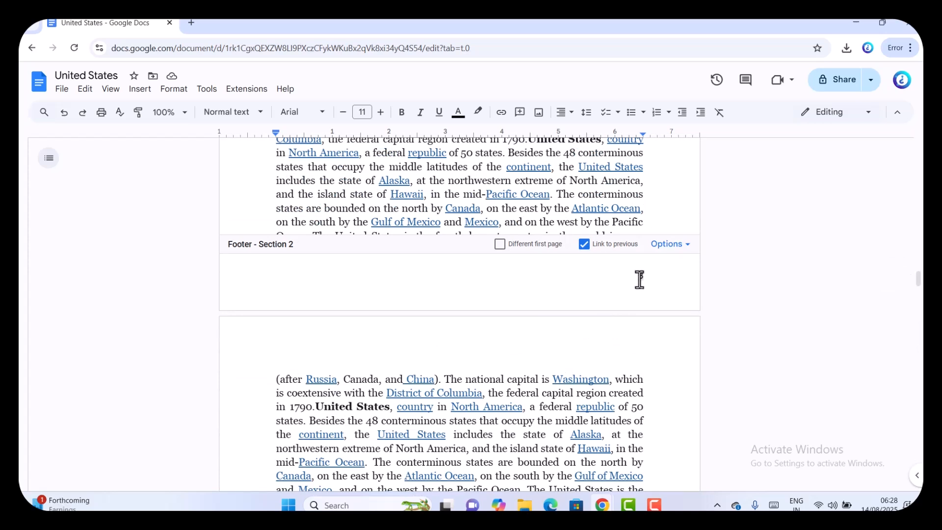
click(572, 120)
click(580, 134)
scroll(446, 281, down, 20)
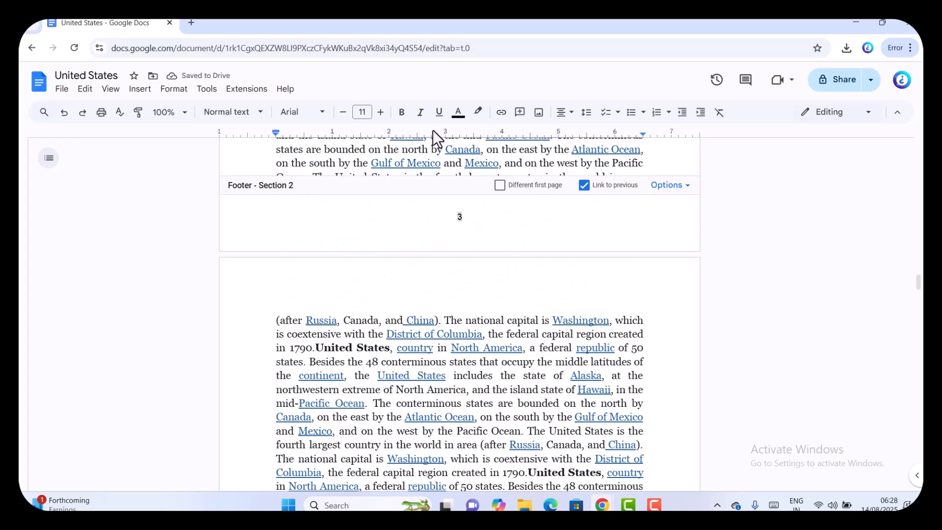
click(458, 127)
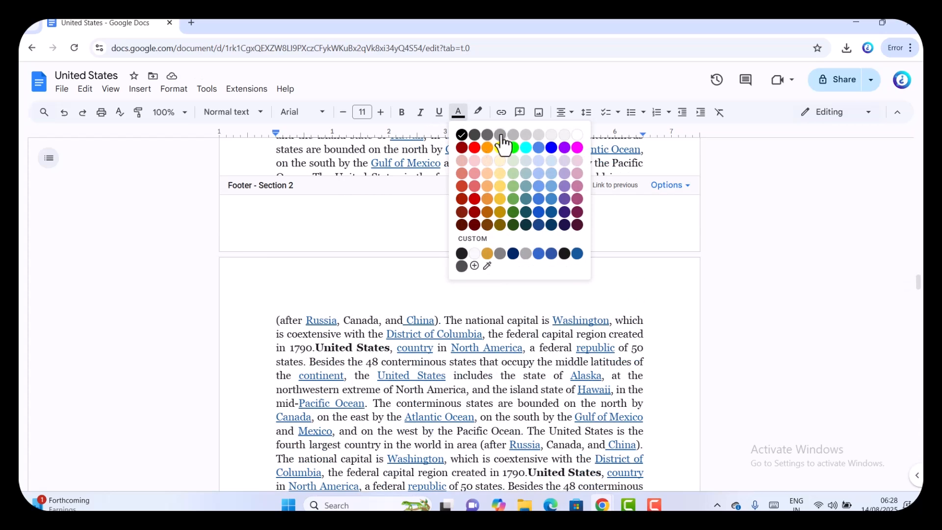
click(508, 143)
click(458, 216)
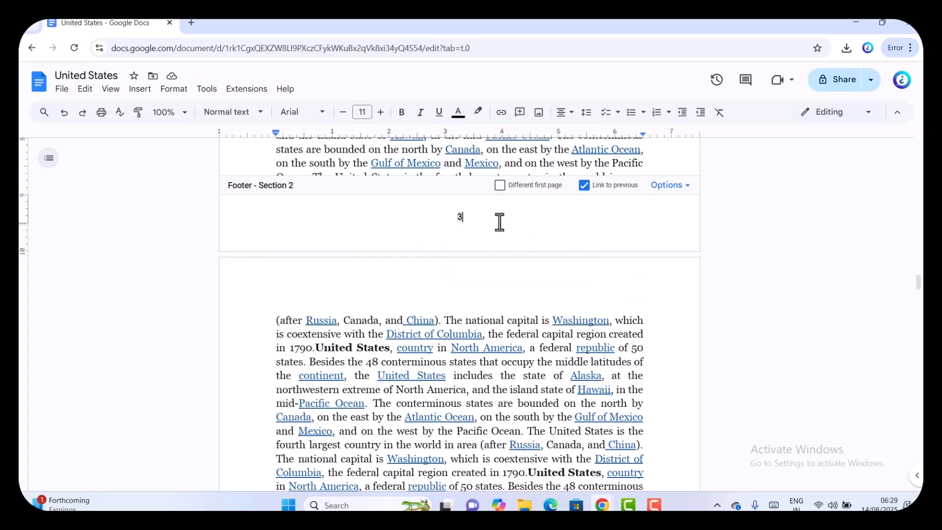
- Restart the Section 2 footer page numbering at 1 and turn off showing the number on the first page
click(668, 187)
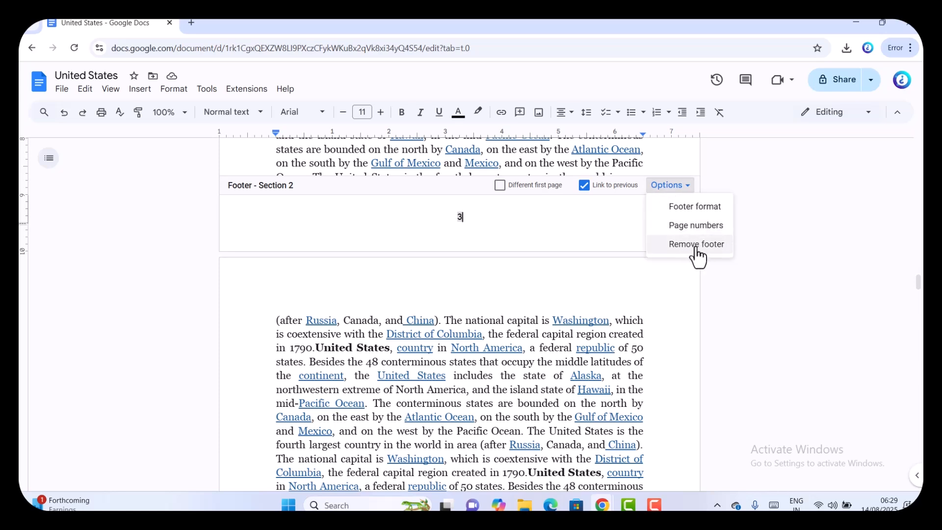
click(692, 227)
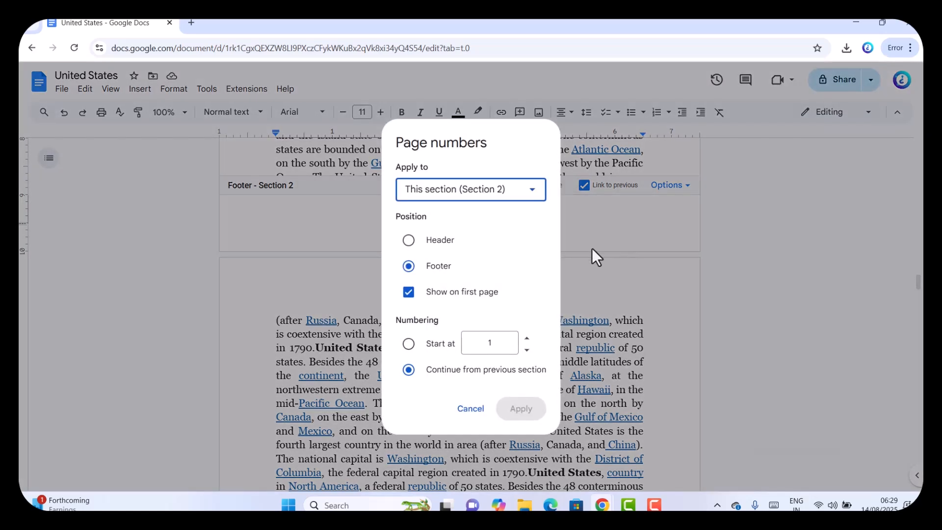
click(407, 294)
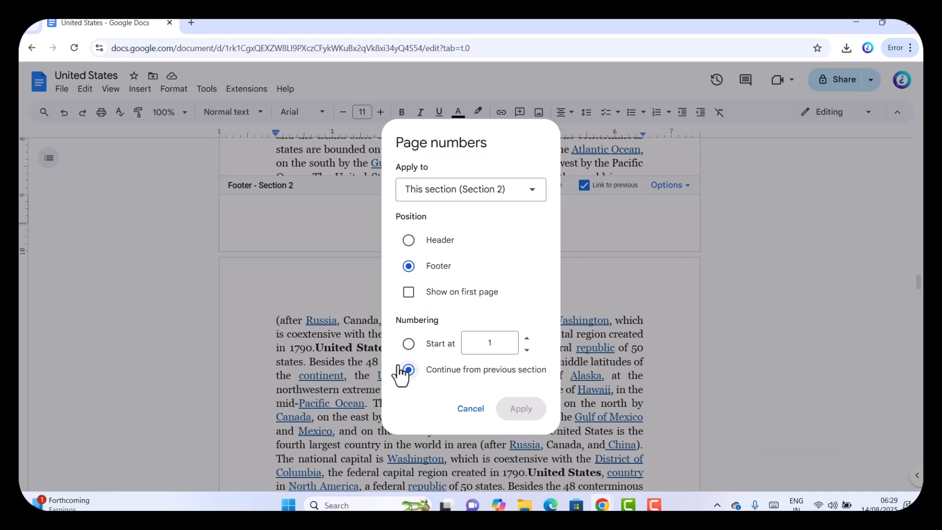
click(408, 344)
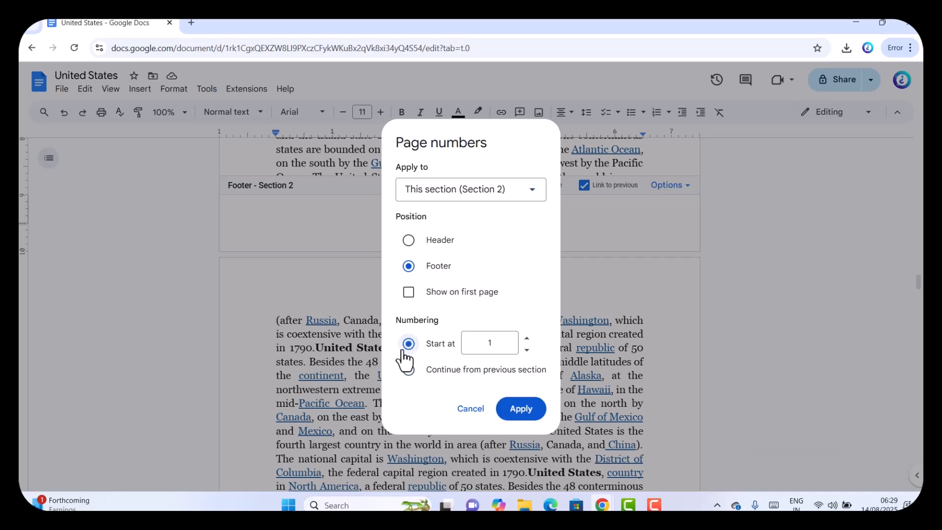
click(524, 412)
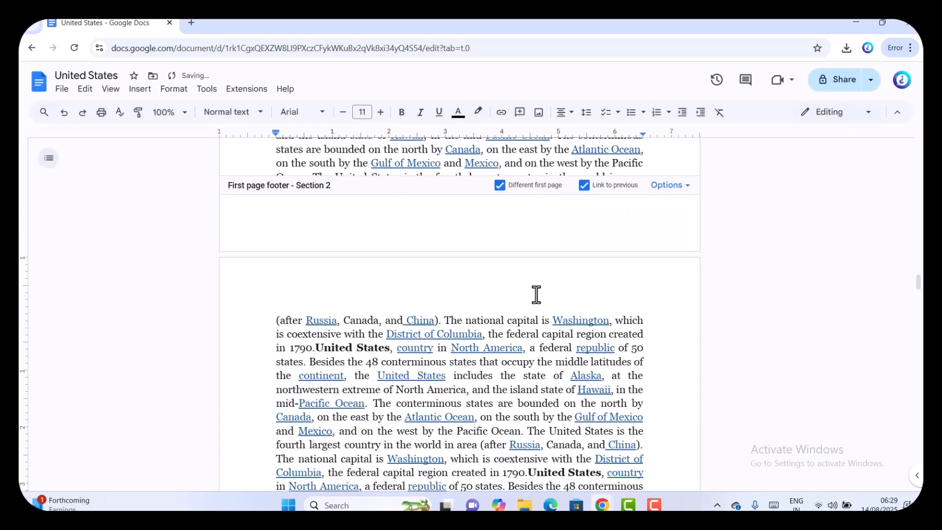
- Examine the footer page numbers across both sections and the header and footer format settings for Section 2
scroll(462, 262, up, 16)
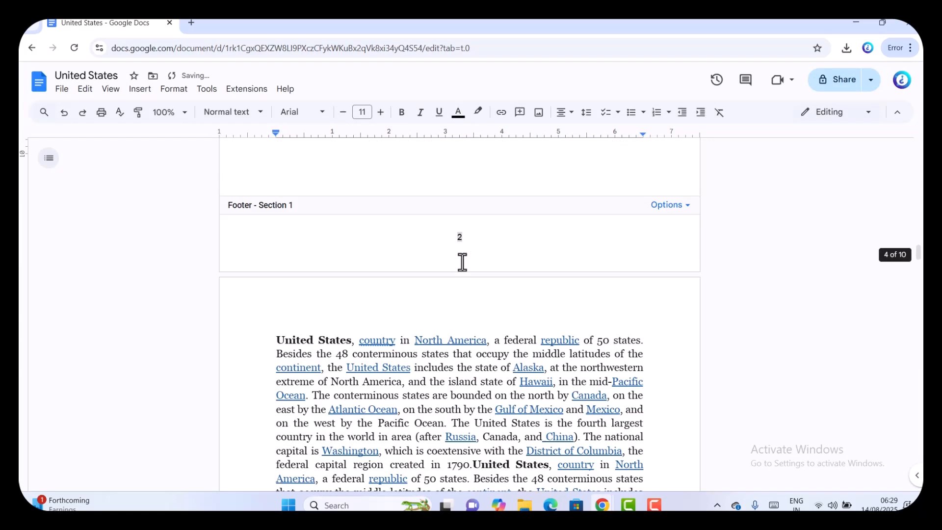
scroll(462, 261, down, 5)
scroll(452, 254, down, 20)
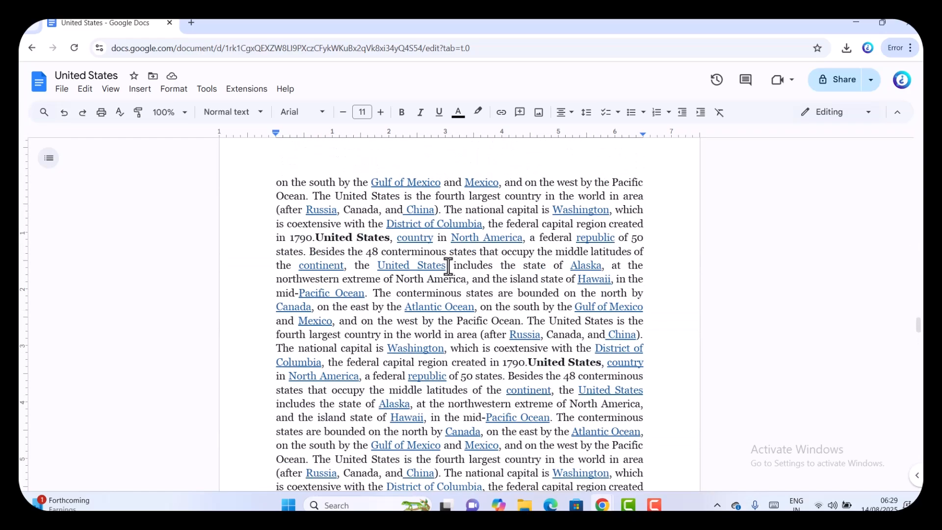
click(659, 208)
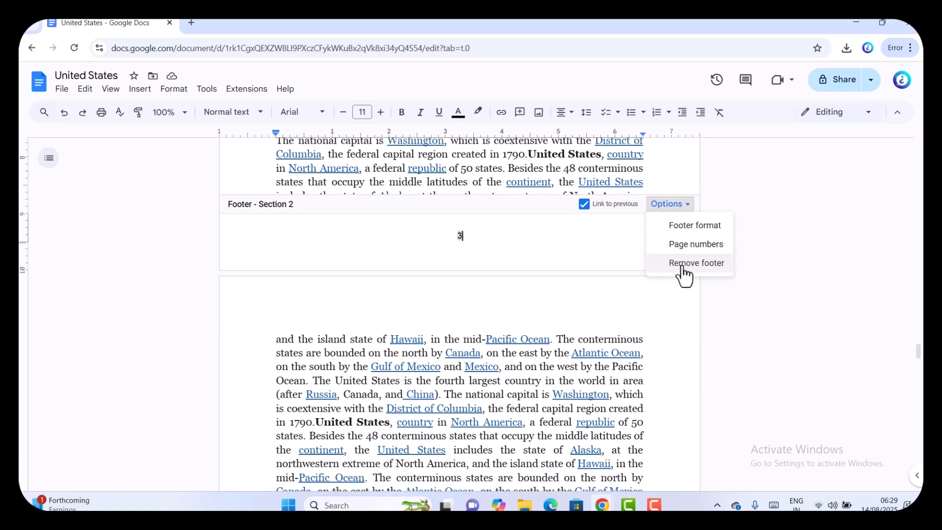
click(685, 226)
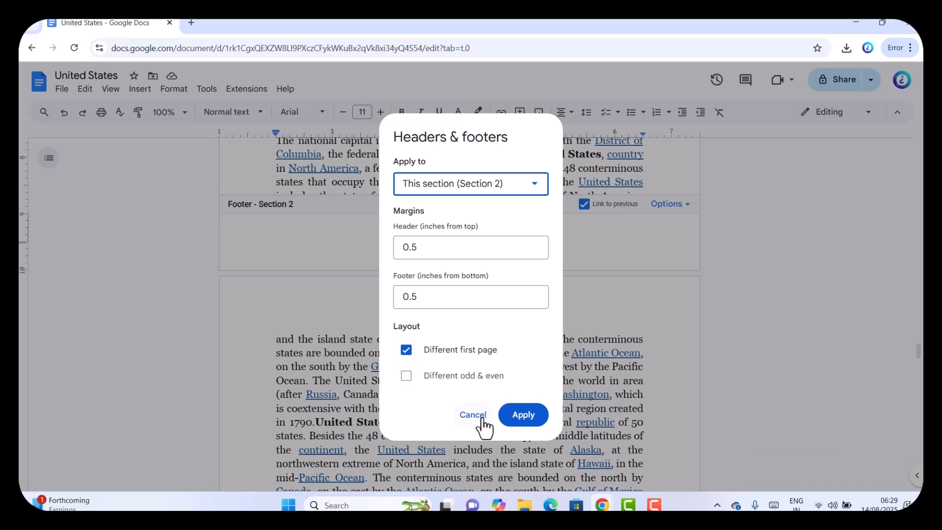
drag(435, 248, 387, 248)
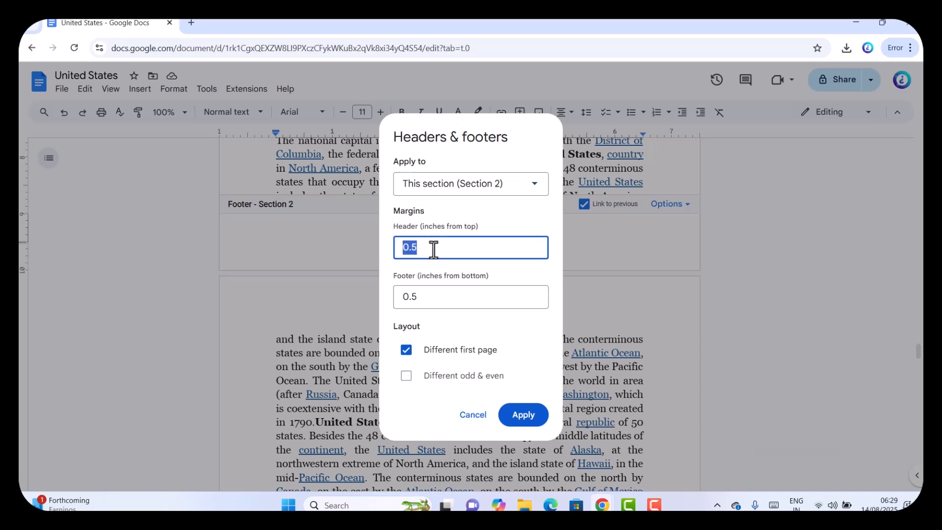
click(466, 248)
click(469, 417)
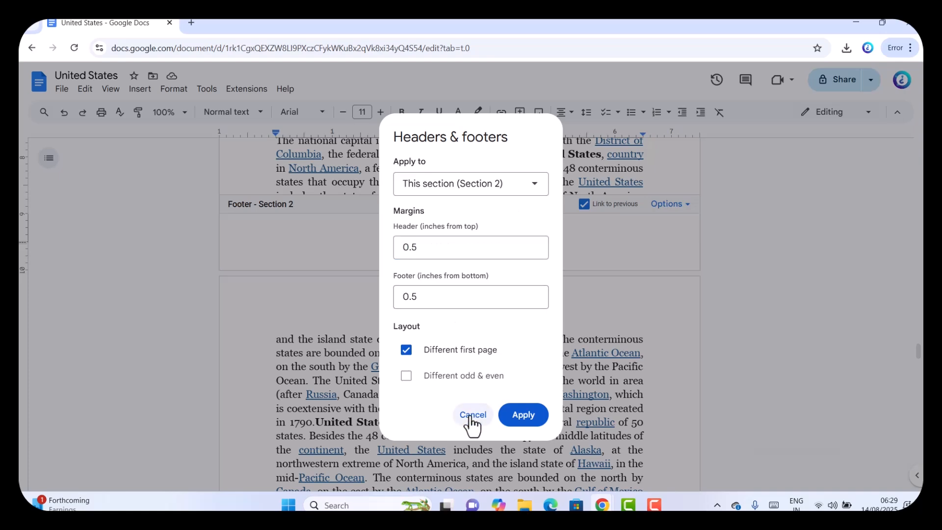
click(668, 205)
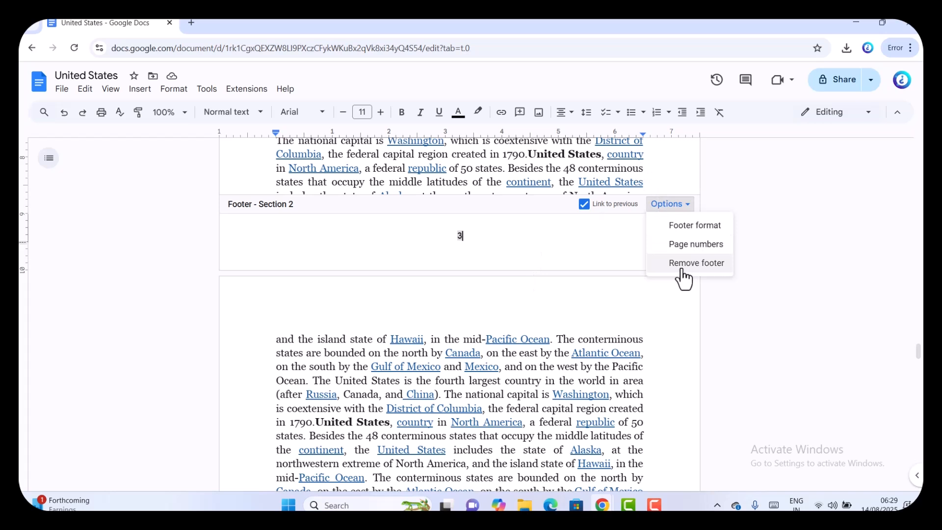
click(526, 253)
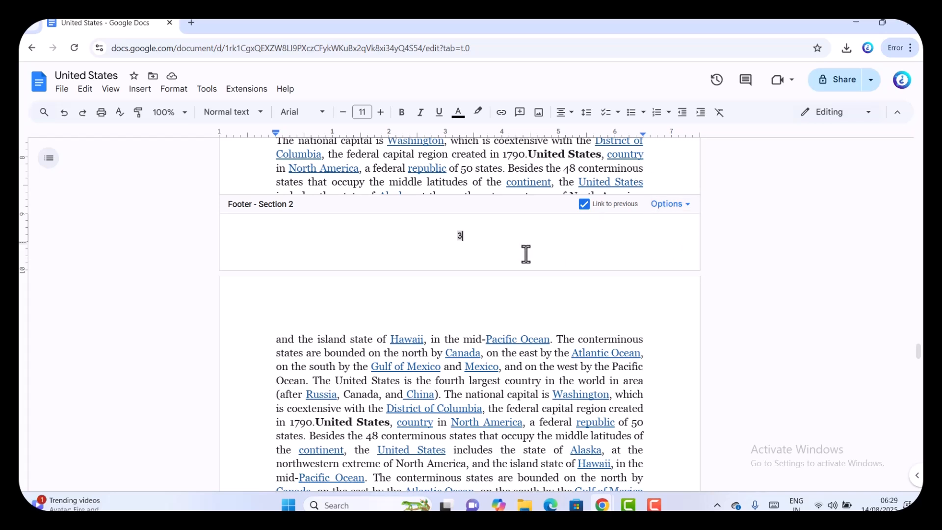